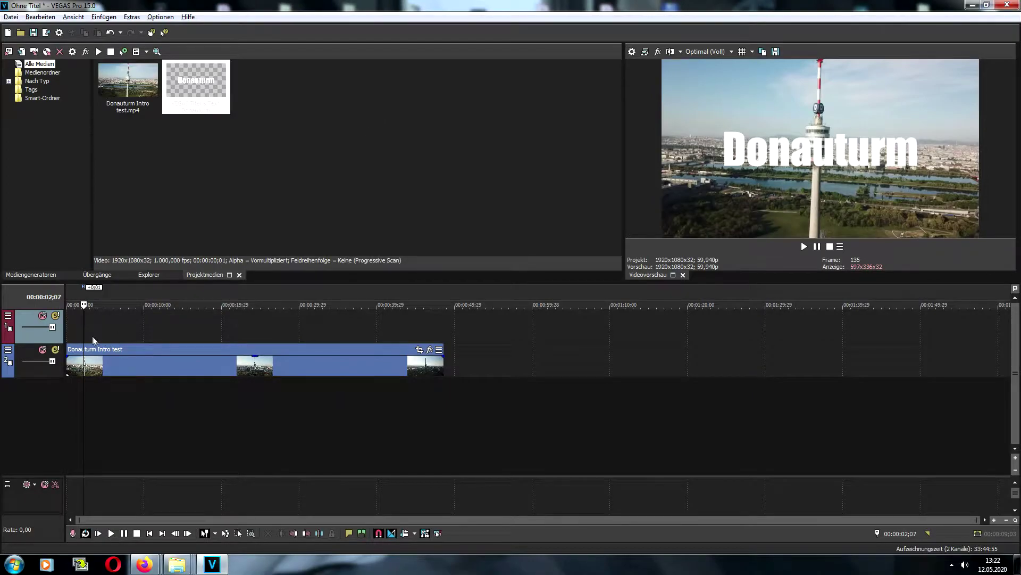
Extend the Donauturm title event on the upper track to a length of about 10 seconds
scroll(84, 332, up, 5)
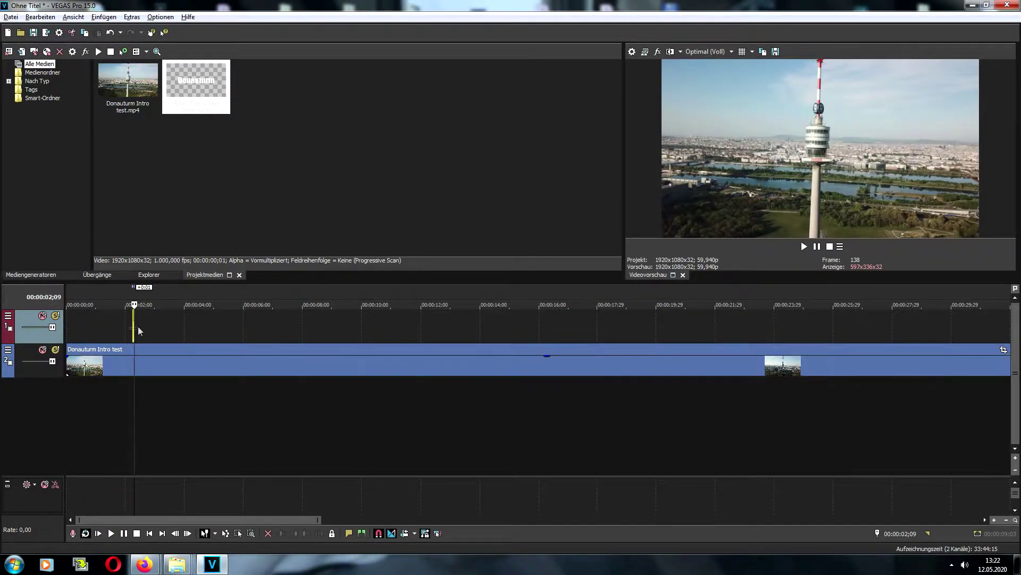
drag(133, 324, 376, 331)
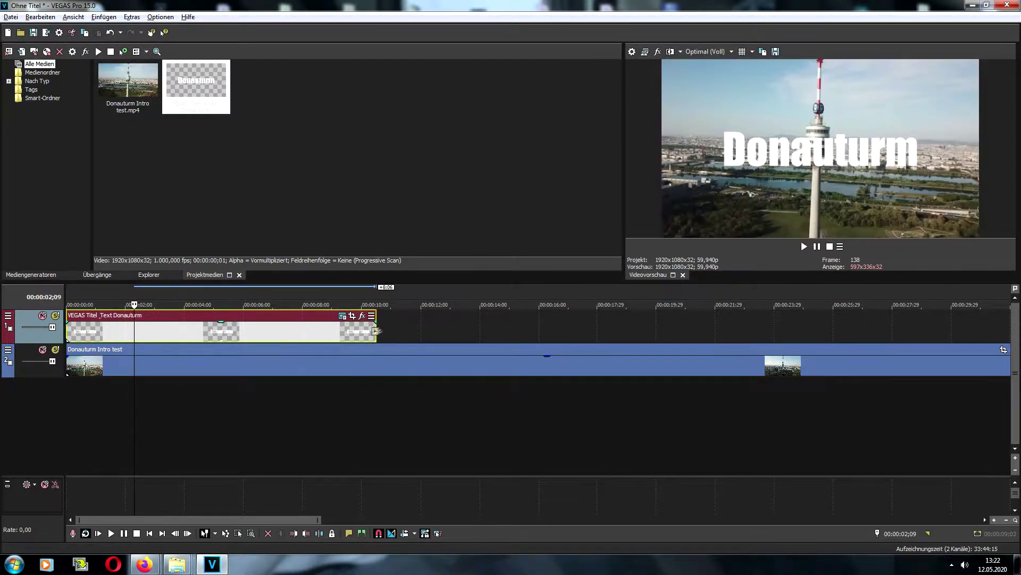
scroll(388, 330, up, 4)
scroll(771, 330, down, 1)
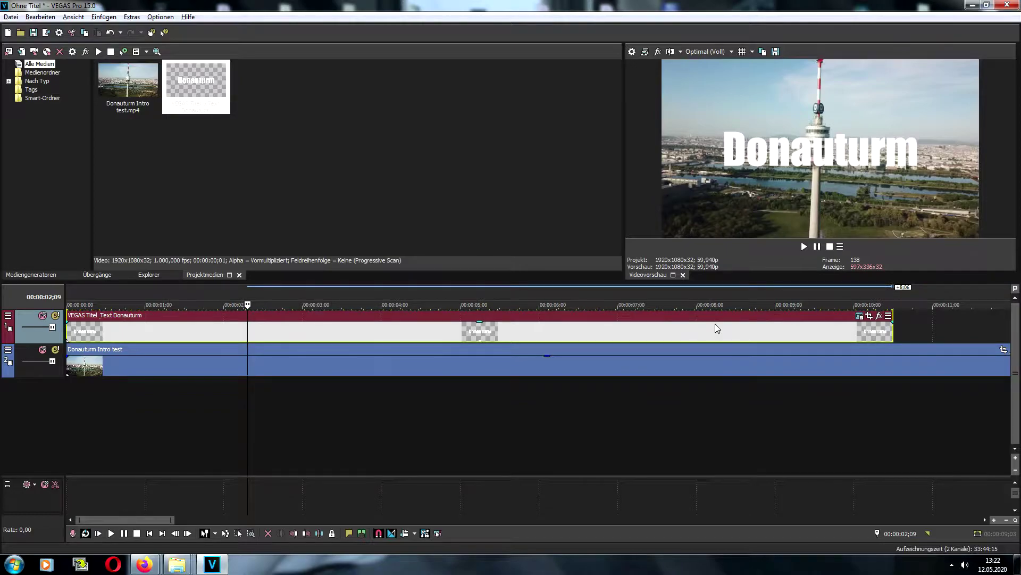
drag(896, 332, 874, 330)
scroll(474, 434, down, 4)
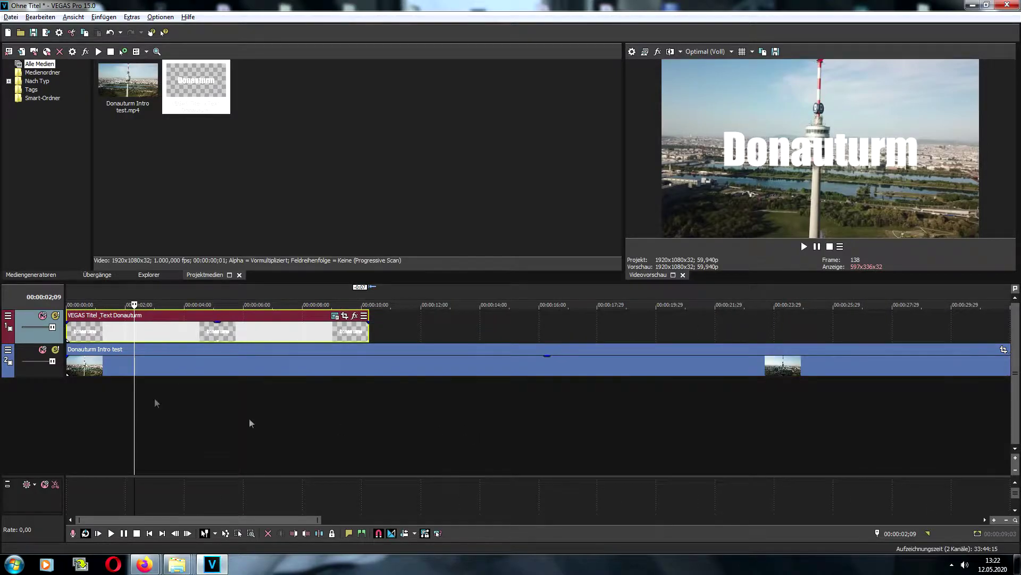
Set the title track's compositing mode to Ausschneiden so the footage shows only through the letters
click(264, 330)
click(8, 317)
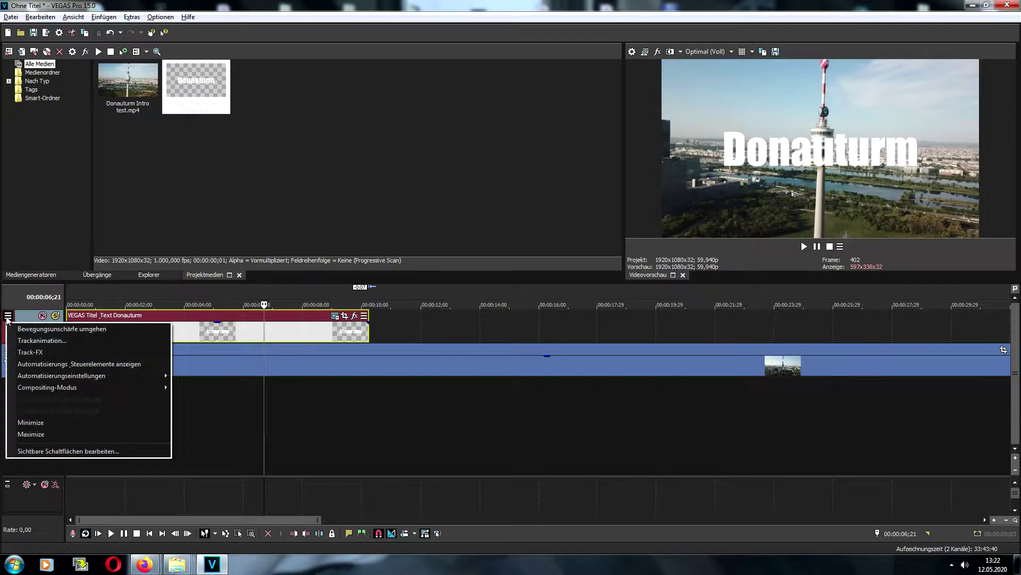
mouse_move(80, 387)
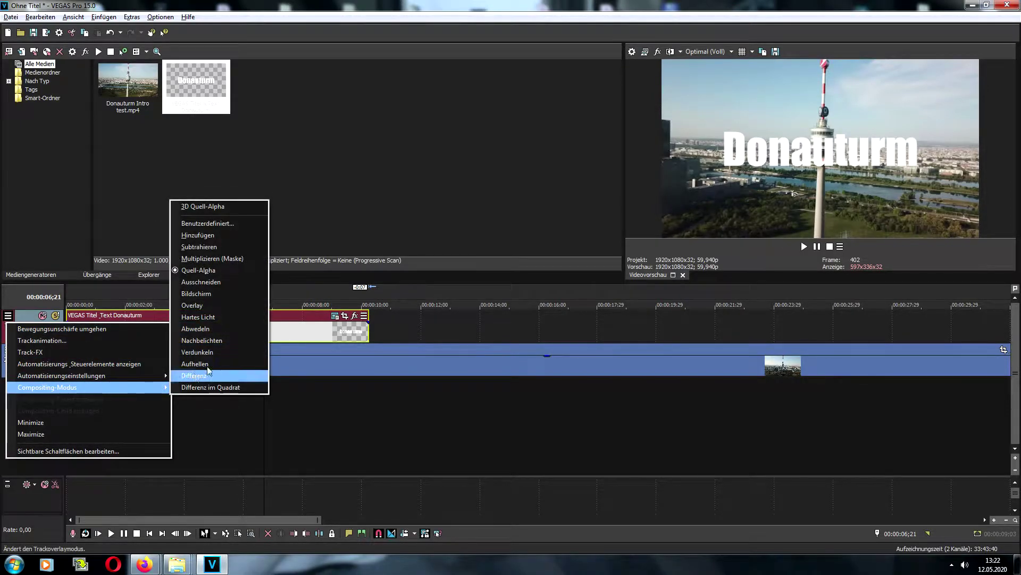
click(217, 283)
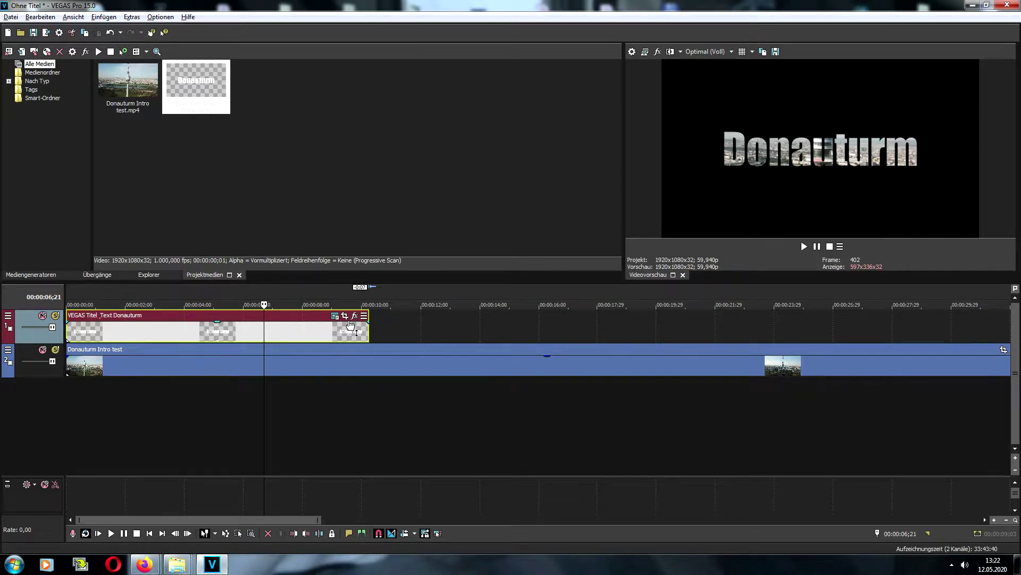
In the title's Pan/Crop, shrink the crop frame to its centre on a keyframe near the event's end, zooming through the text
click(359, 395)
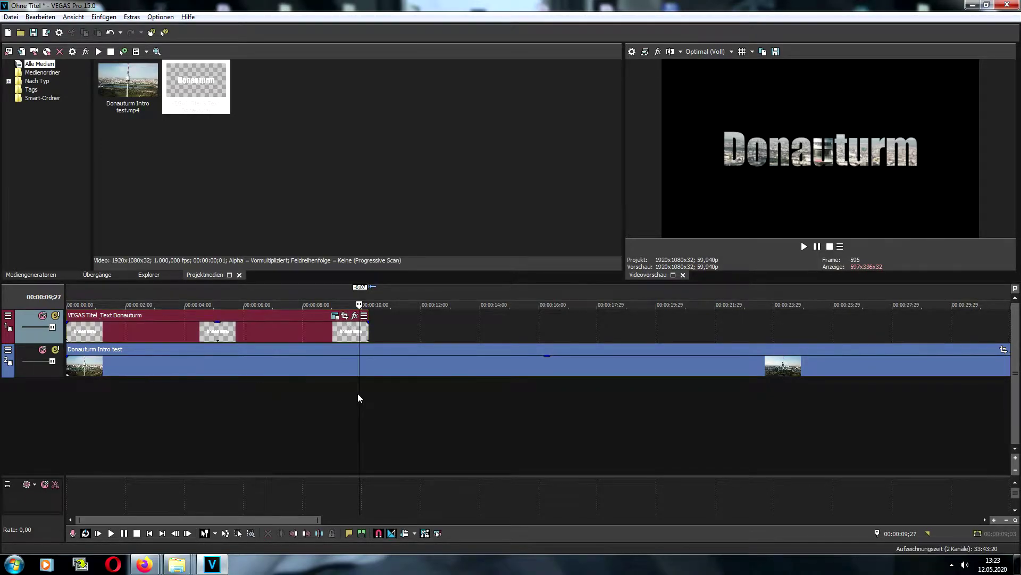
click(345, 316)
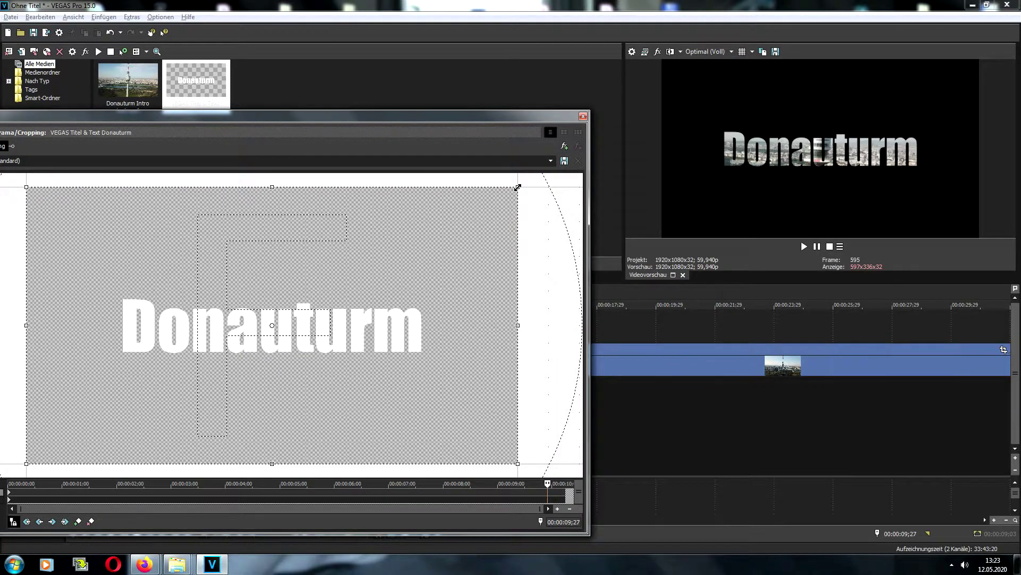
drag(518, 187, 272, 326)
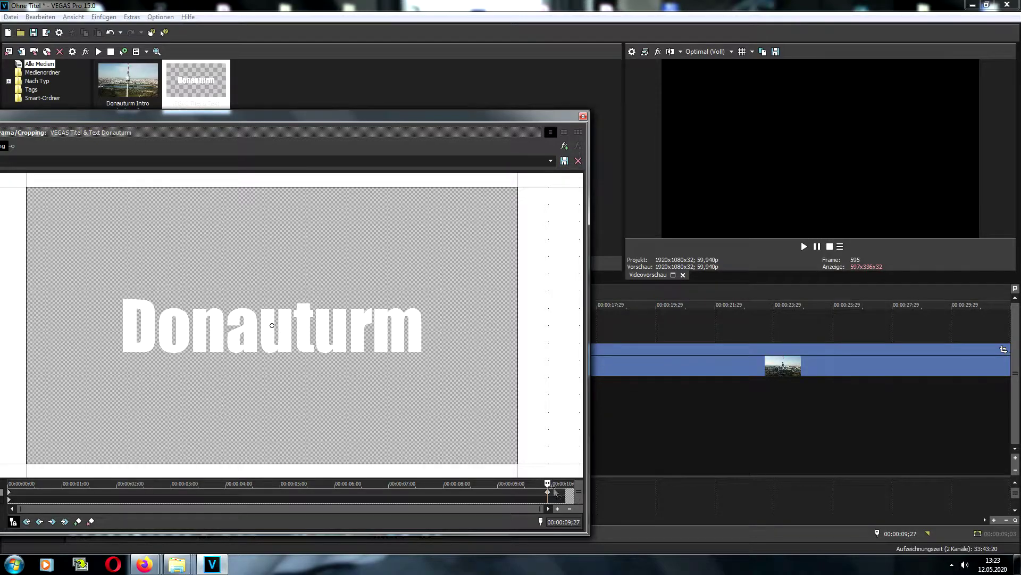
drag(549, 496, 568, 497)
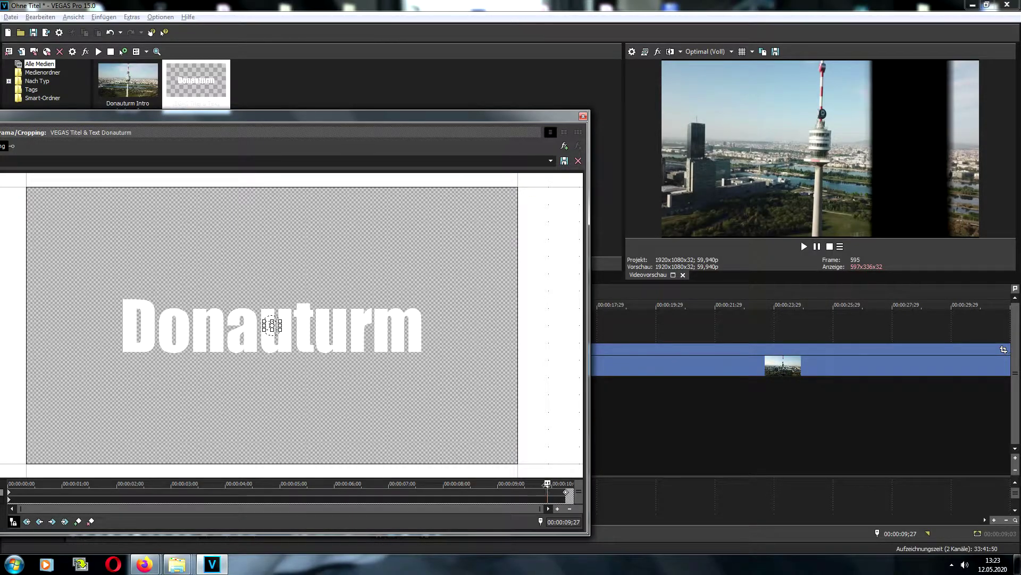
drag(568, 497, 551, 495)
click(583, 117)
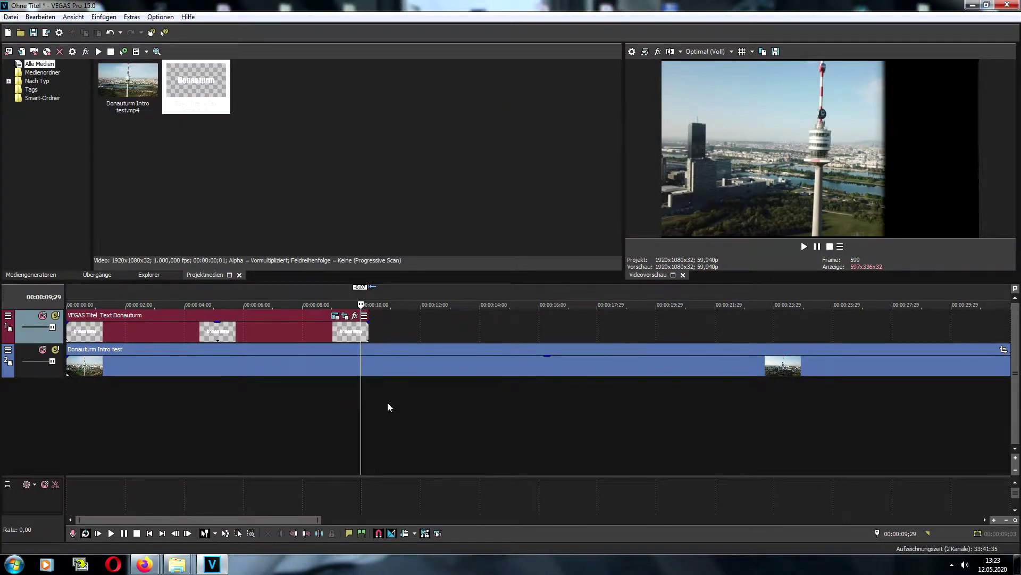
Split the Donauturm Intro test clip at the title's end and move the remaining part about 2.6 seconds further along the track
click(368, 388)
key(s)
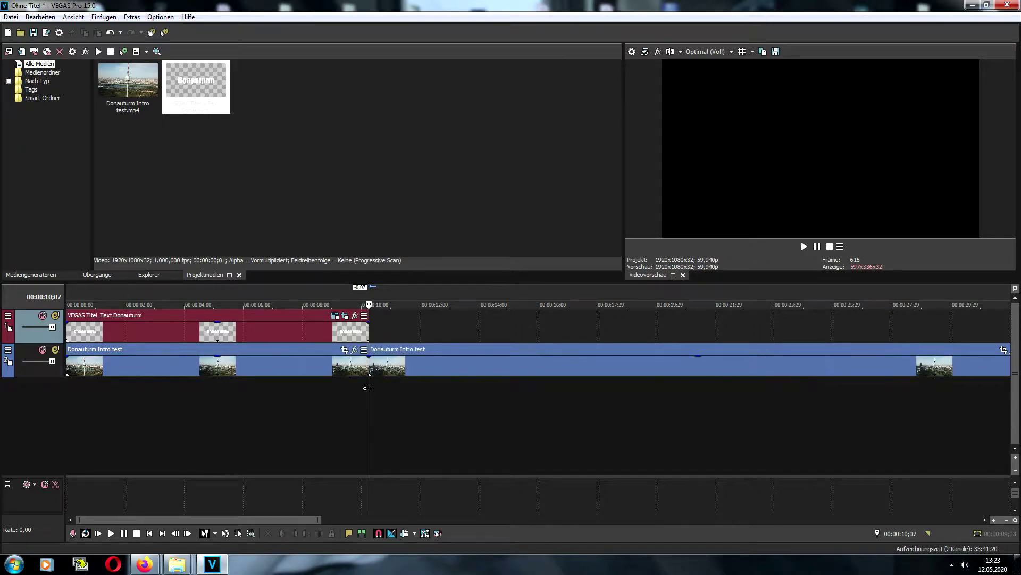
drag(439, 353, 505, 362)
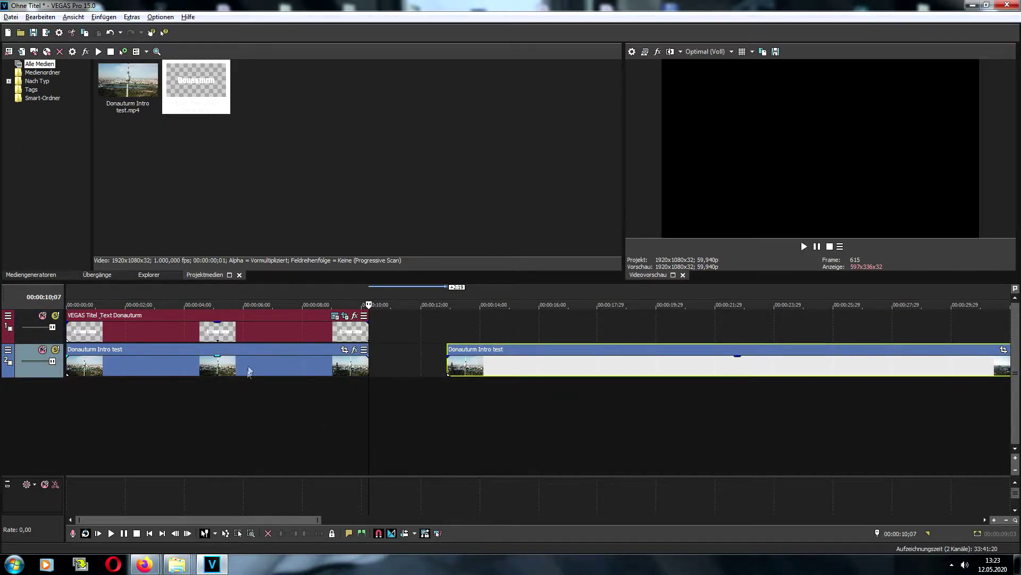
Render the title event's time range as a MAGIX AVC/AAC MP4 named Donauturm Test and open its output folder
double_click(256, 337)
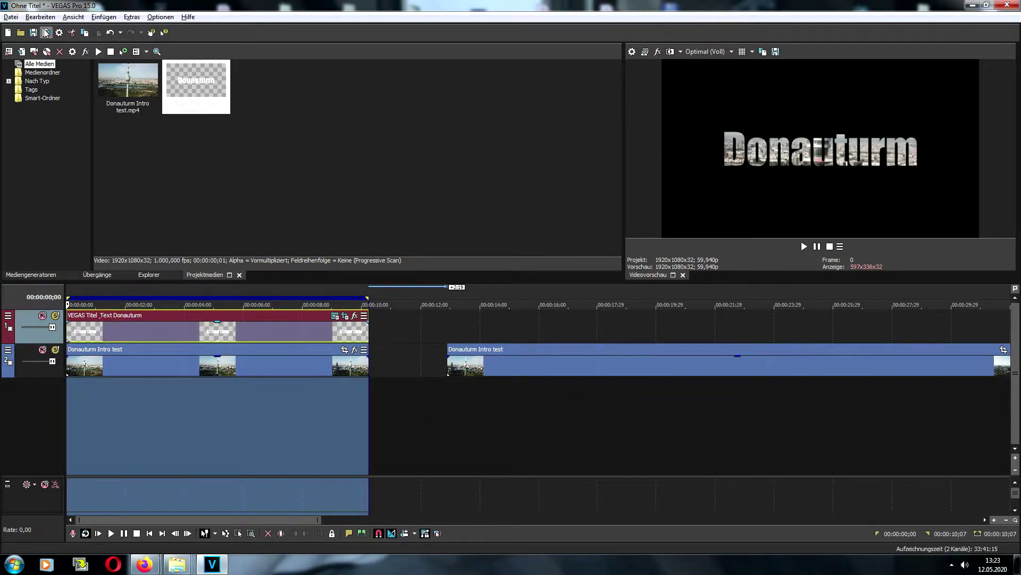
click(46, 31)
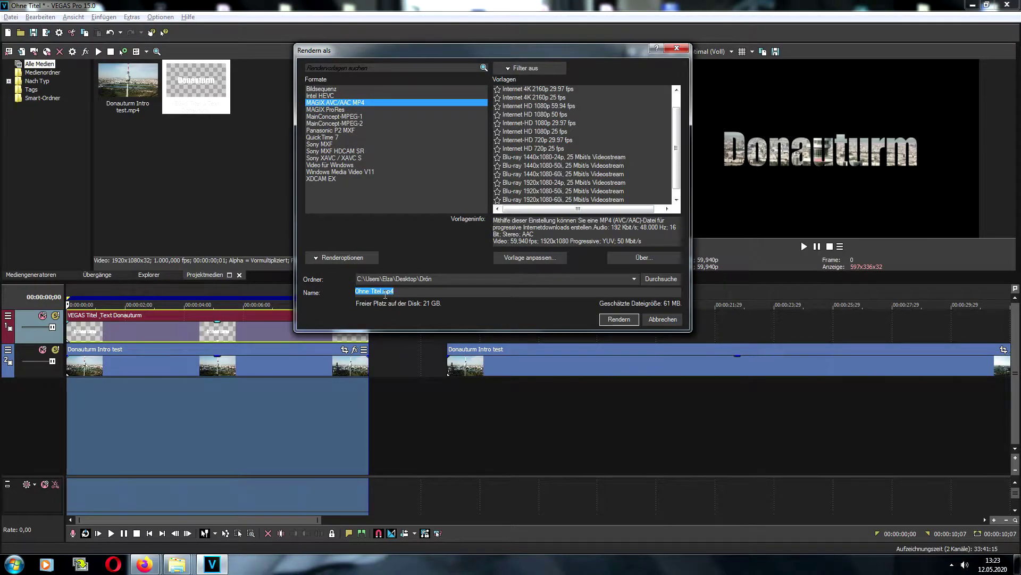
text(Donauturm)
click(628, 321)
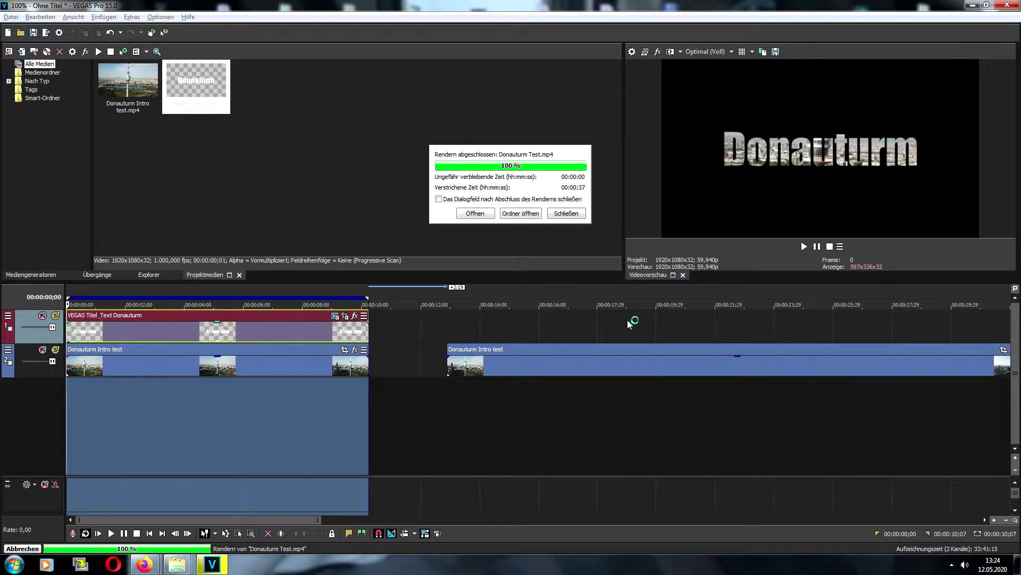
click(520, 214)
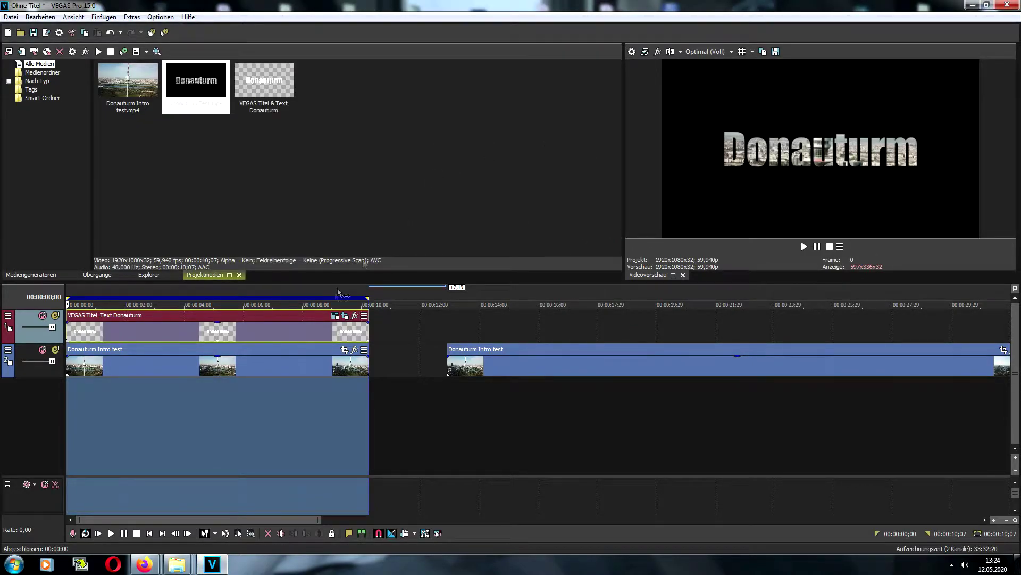
Replace the title event and the footage beneath it with the rendered Donauturm Test.mp4 at the start of the timeline
click(279, 330)
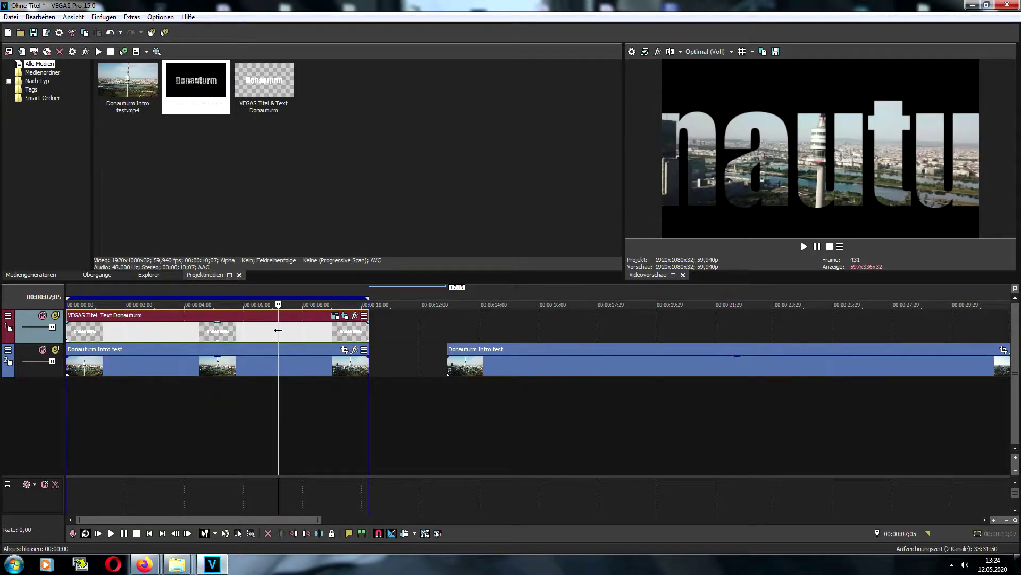
key(Delete)
click(252, 352)
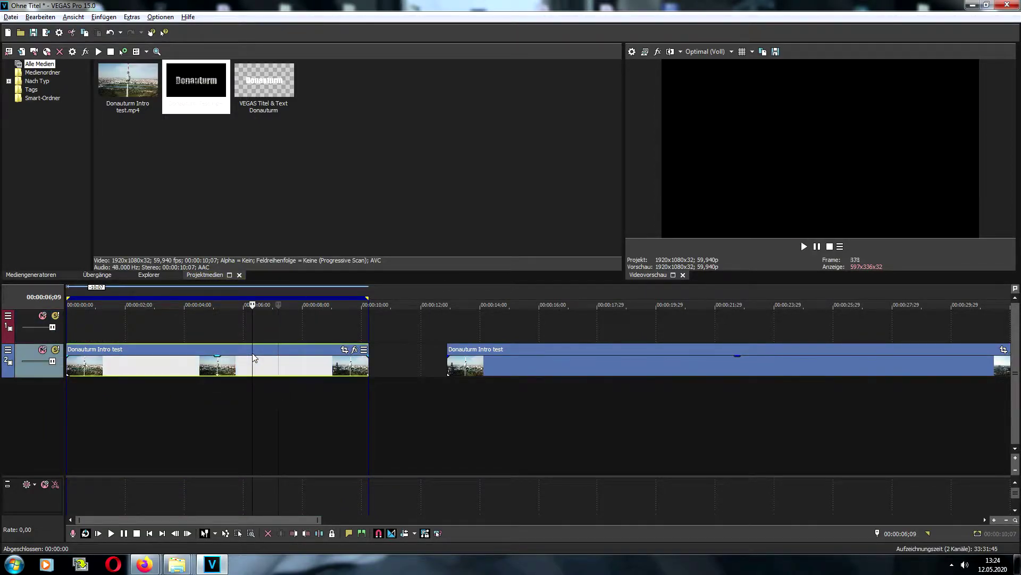
key(Delete)
drag(196, 116, 73, 367)
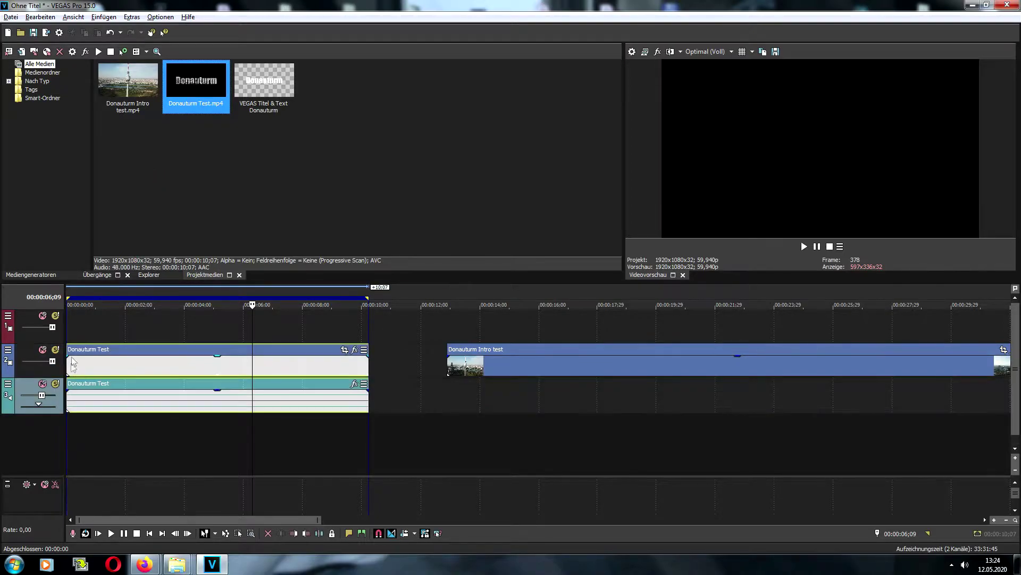
Delete the empty title track and the rendered clip's audio track
click(84, 322)
right_click(97, 322)
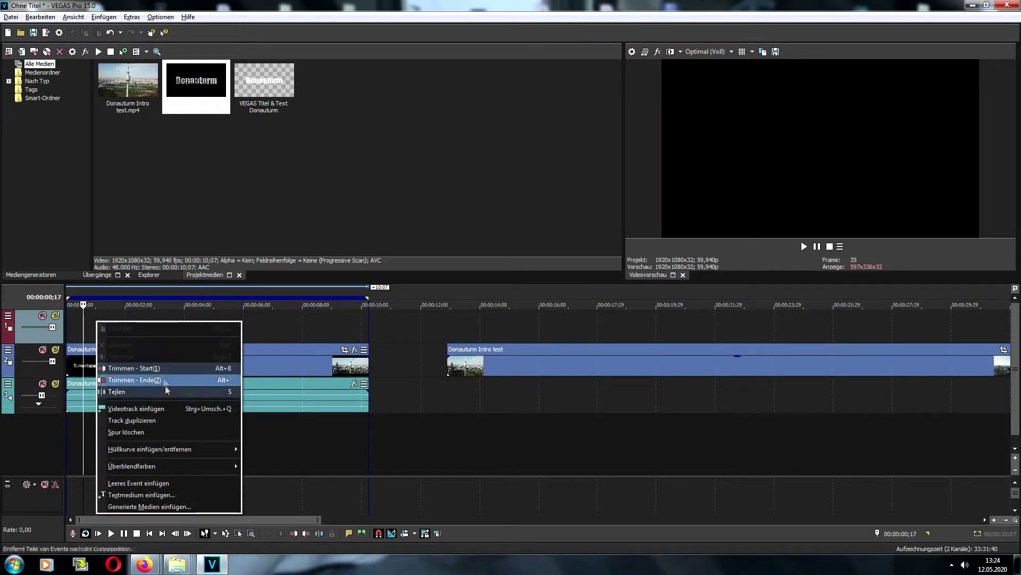
click(170, 432)
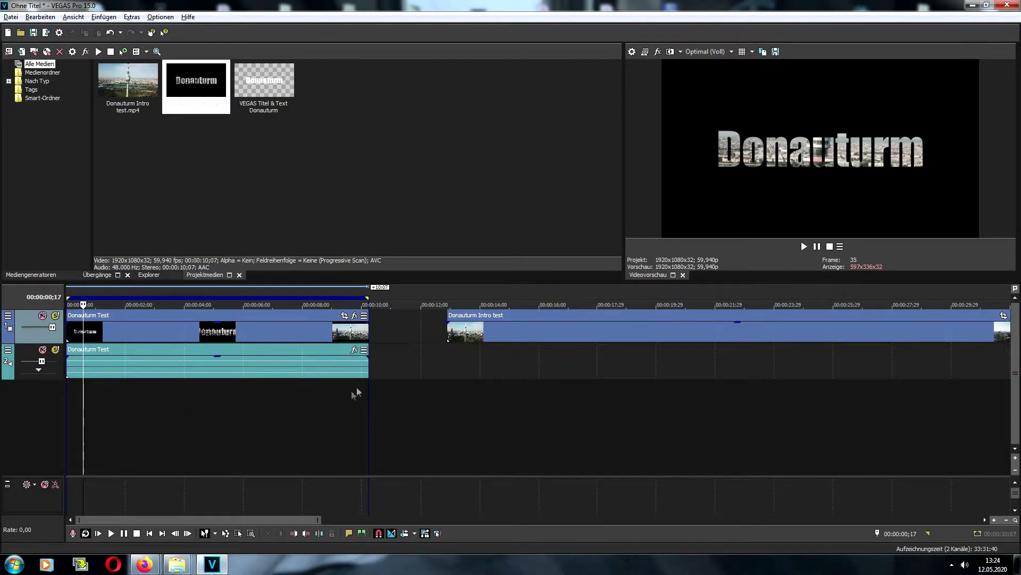
right_click(392, 359)
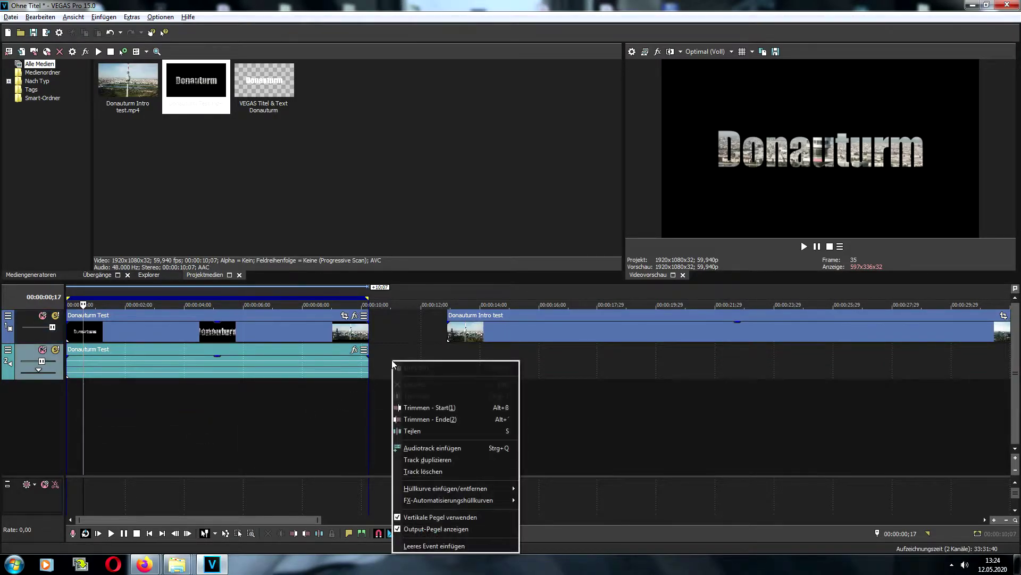
click(419, 472)
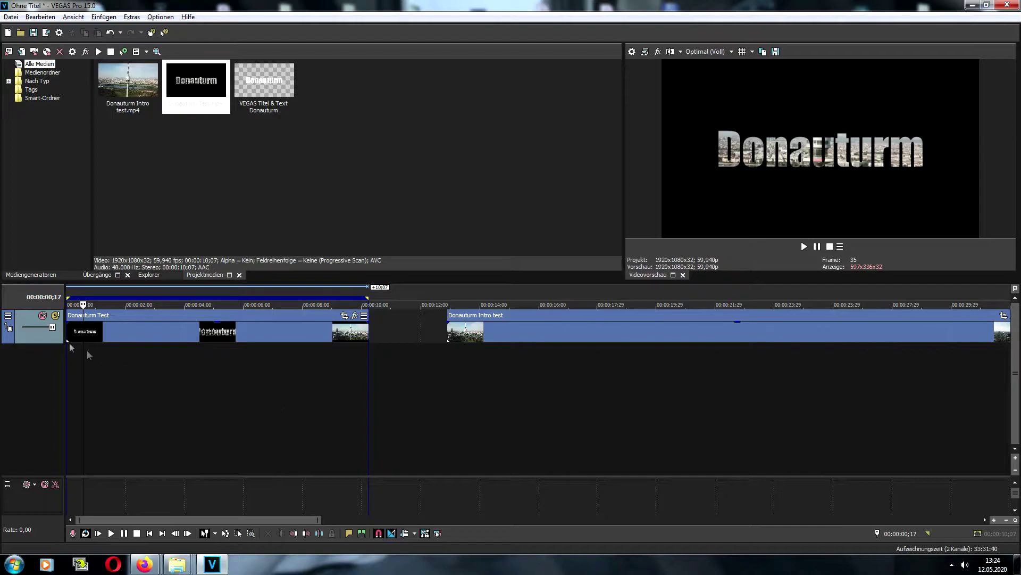
Set the remaining video track's compositing mode to Quell-Alpha
click(9, 316)
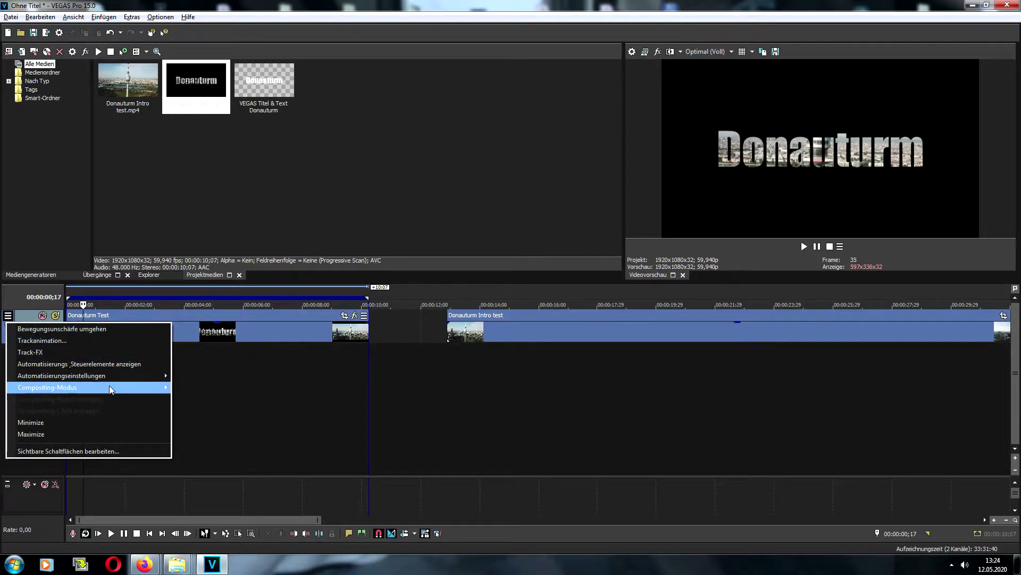
mouse_move(106, 387)
click(207, 272)
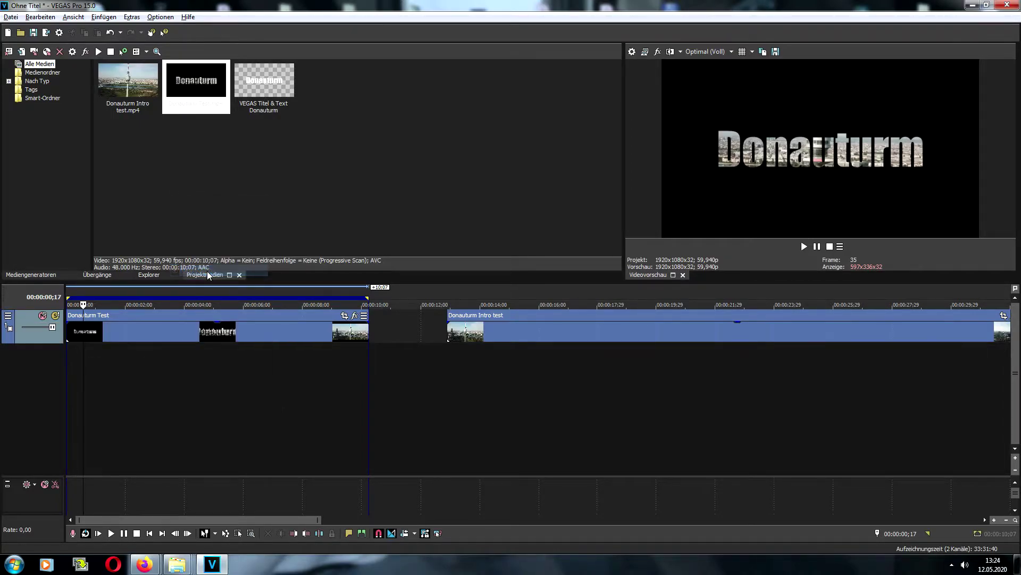
Move the Donauturm Intro test clip back so it starts directly at the end of the rendered title clip
click(547, 401)
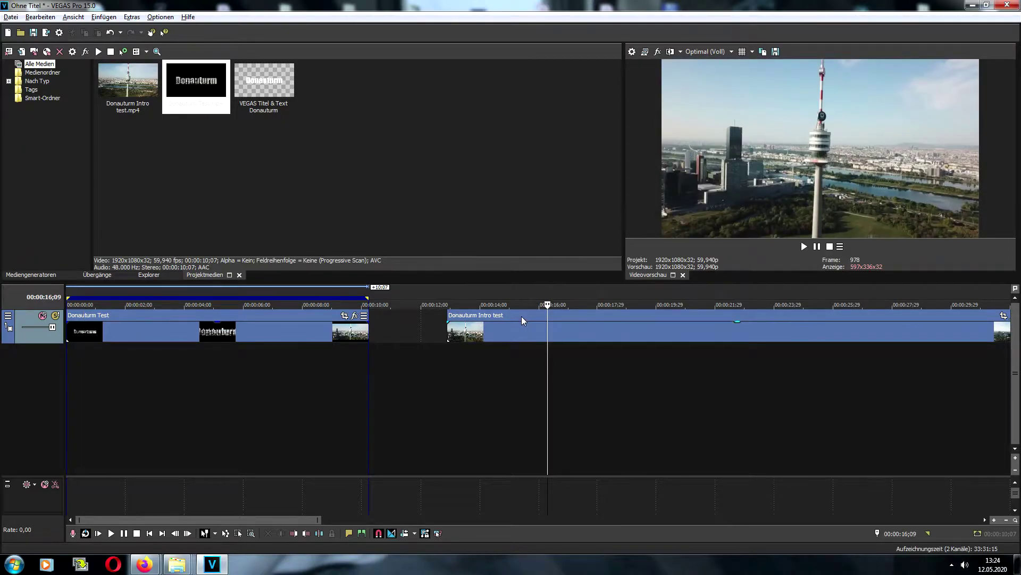
drag(522, 316, 439, 315)
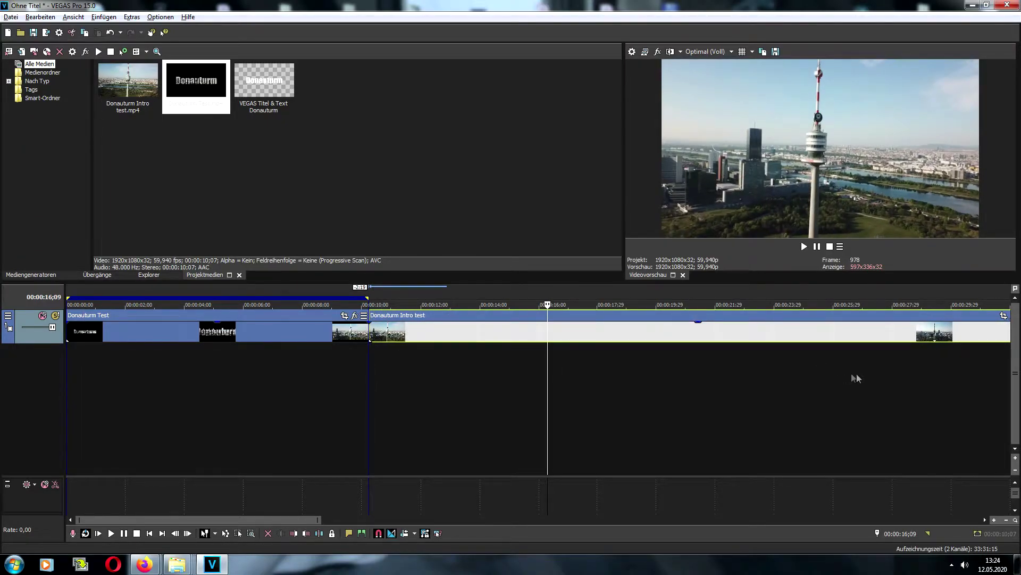
drag(854, 378, 836, 383)
Play the rendered title clip through to the cut to check the transition into the footage
click(296, 424)
click(105, 384)
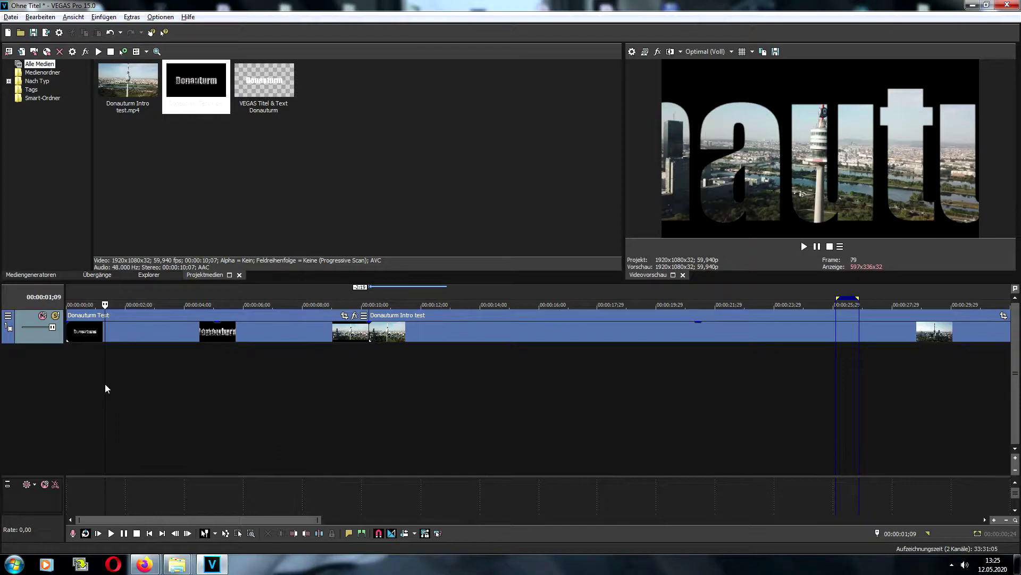
key(space)
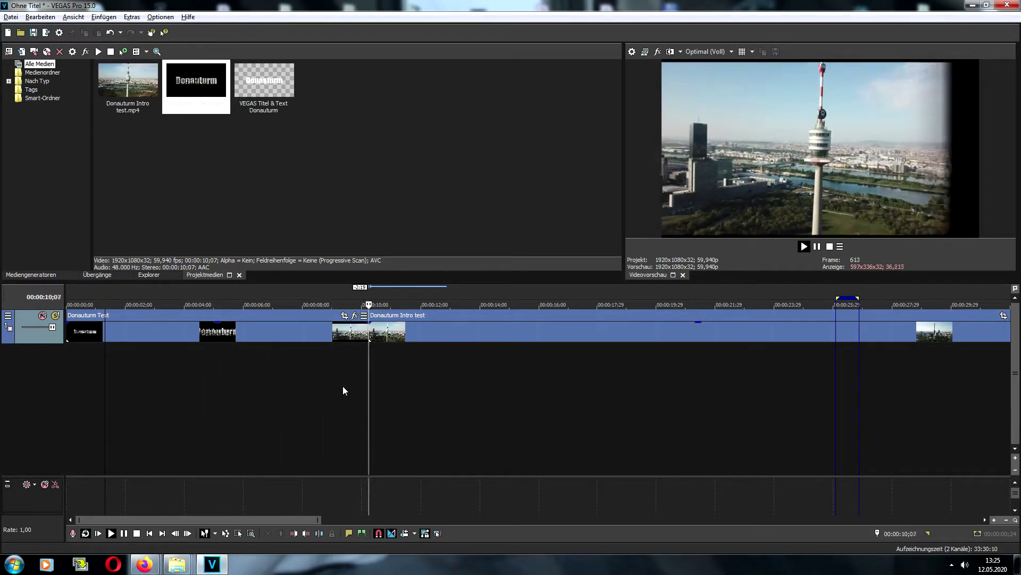
key(Return)
Shift the intro footage 6 frames earlier to crossfade with the rendered title clip, and play the transition
drag(446, 314, 439, 315)
click(305, 371)
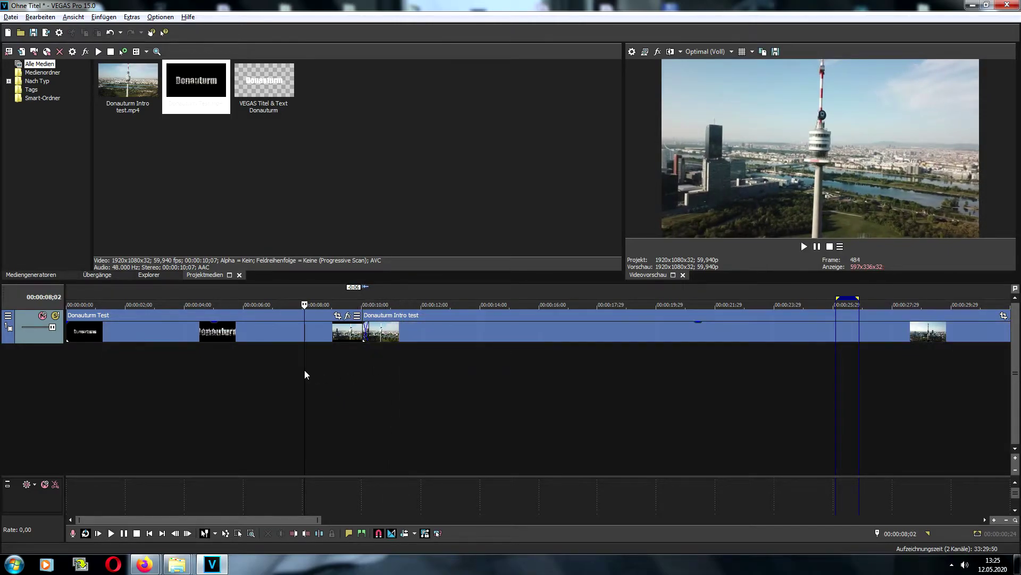
key(space)
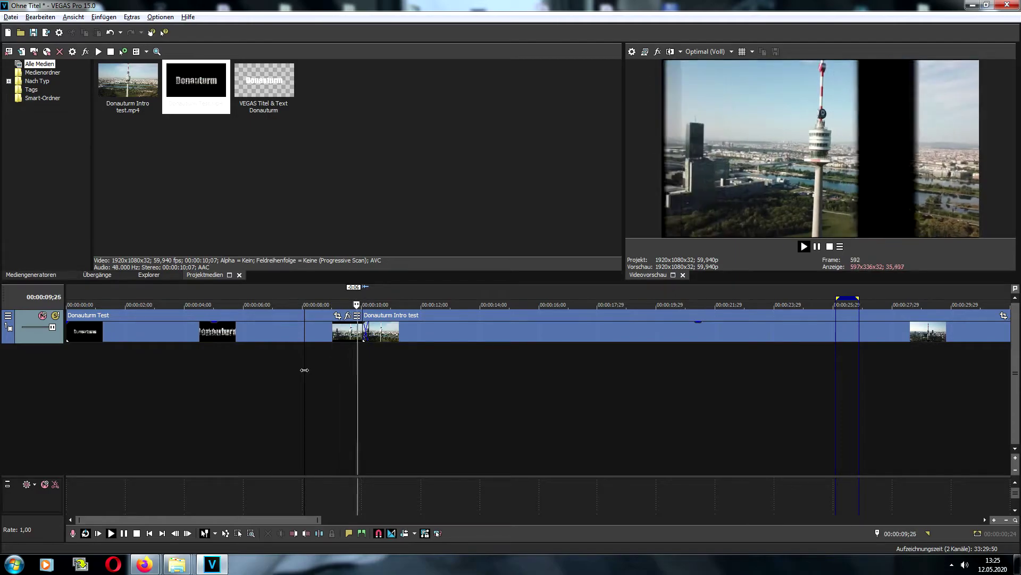
key(Return)
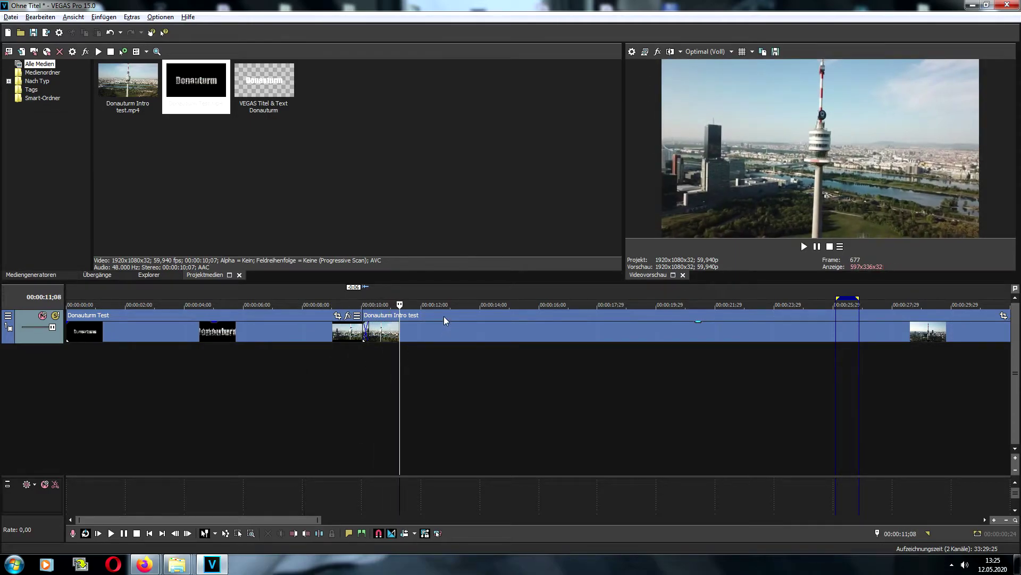
Lengthen the crossfade by moving the intro footage another 4 frames earlier, and play the transition again
drag(444, 317, 440, 315)
click(270, 376)
key(space)
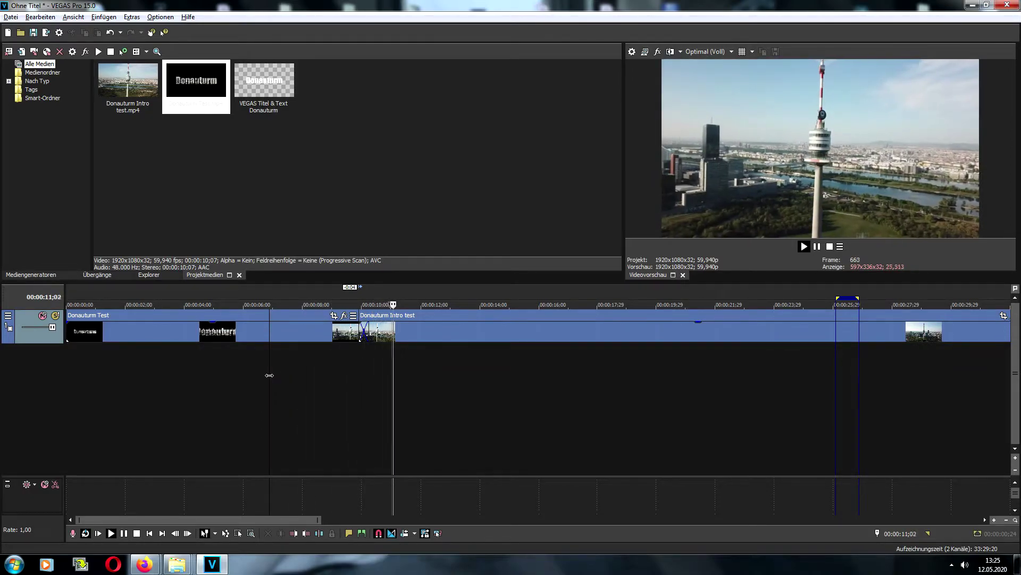
Shift the intro footage 3 frames earlier to overlap the title clip more, and play across the crossfade
drag(438, 314, 435, 315)
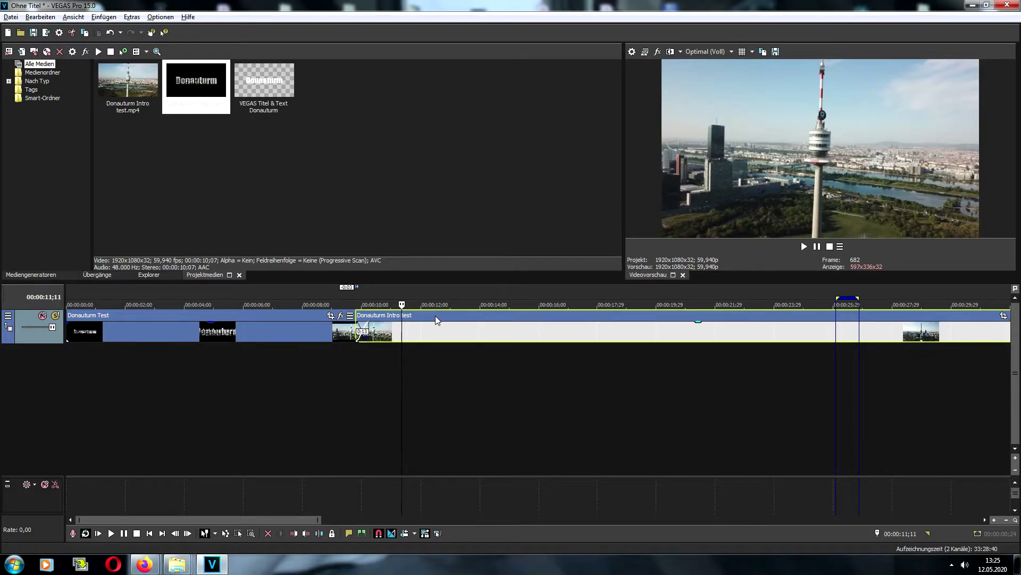
click(268, 380)
key(space)
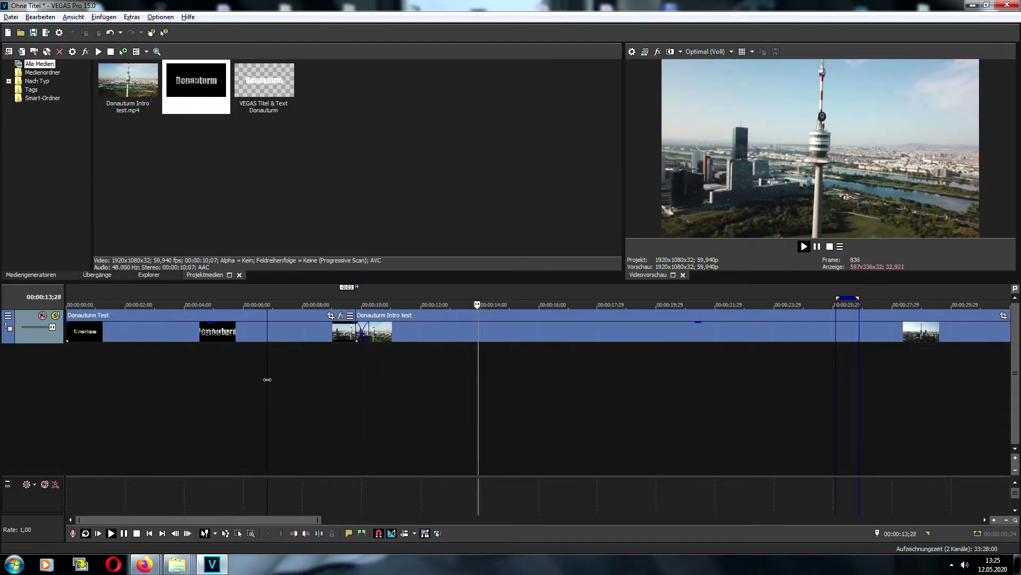
key(space)
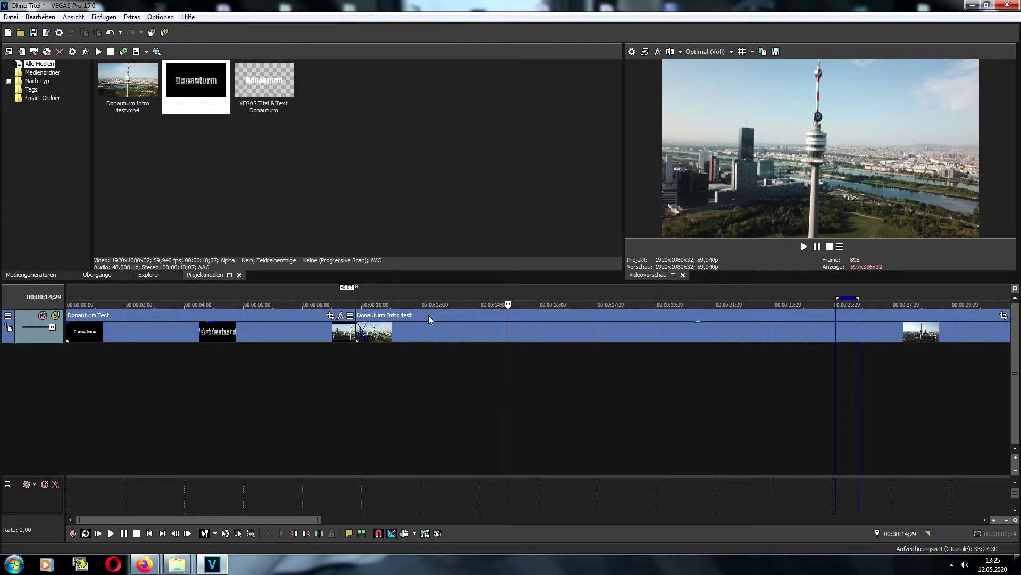
Move the intro footage another 5 frames earlier to lengthen the crossfade, and play the transition to check it
drag(429, 315, 423, 315)
click(294, 368)
key(space)
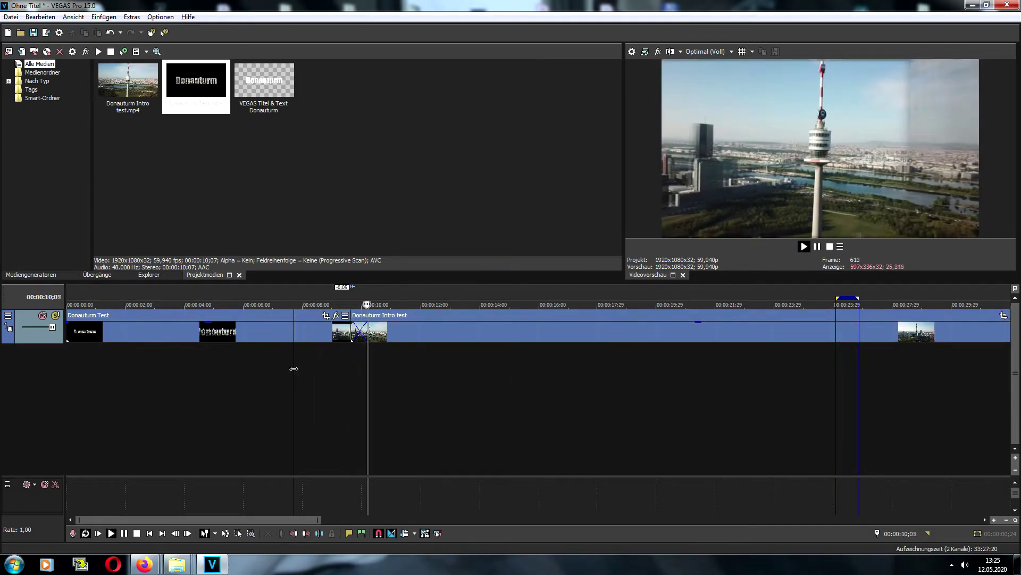
key(space)
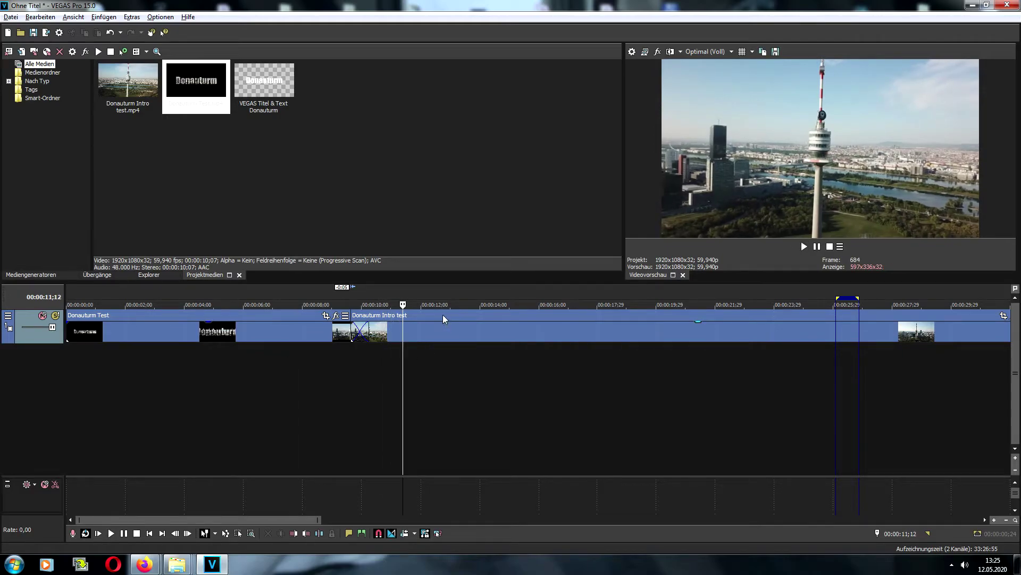
Extend the crossfade by moving the intro footage another 21 frames earlier, and review the blend before returning the playhead to the timeline start
drag(442, 315, 420, 317)
click(275, 381)
key(space)
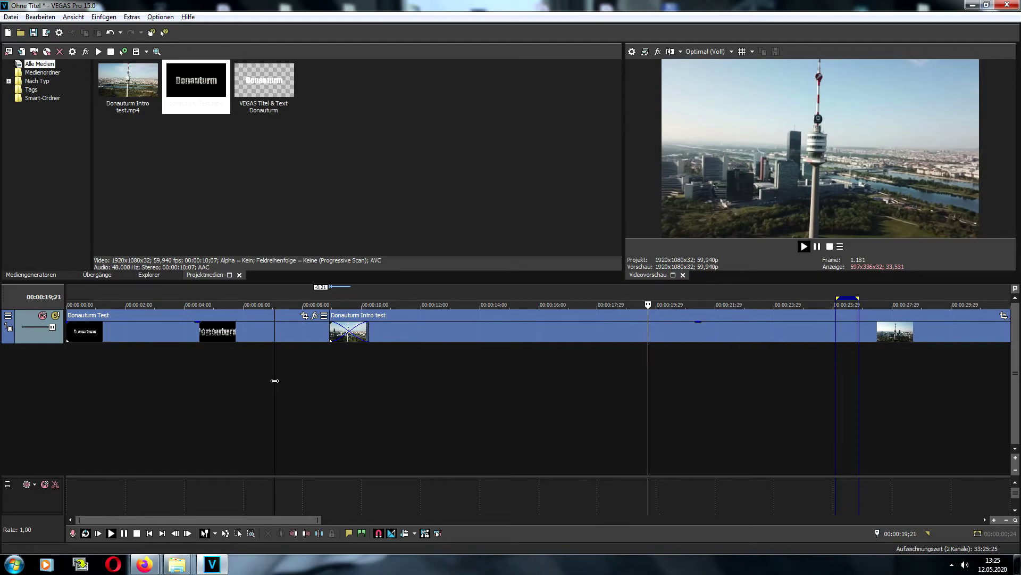
key(Return)
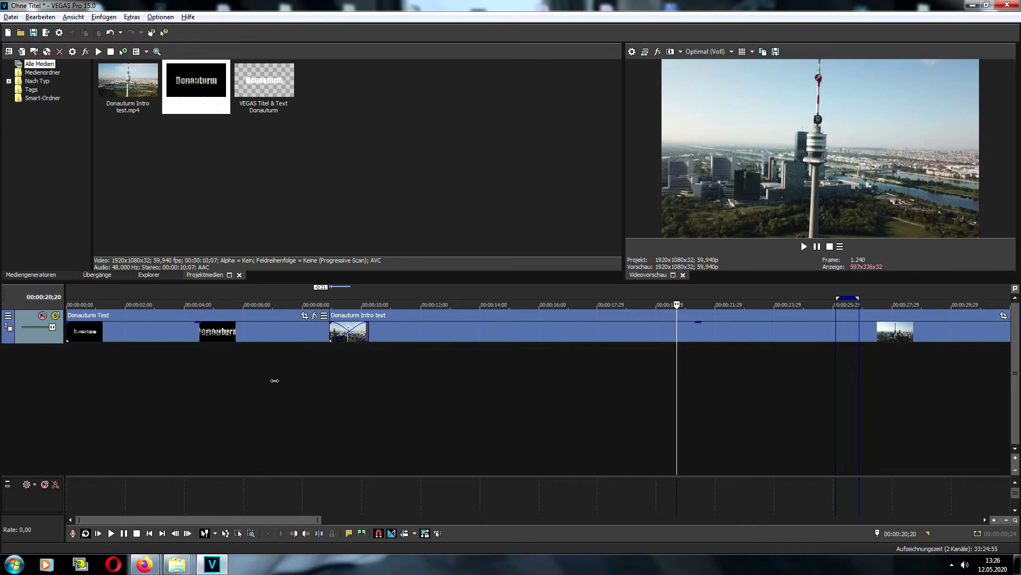
click(66, 352)
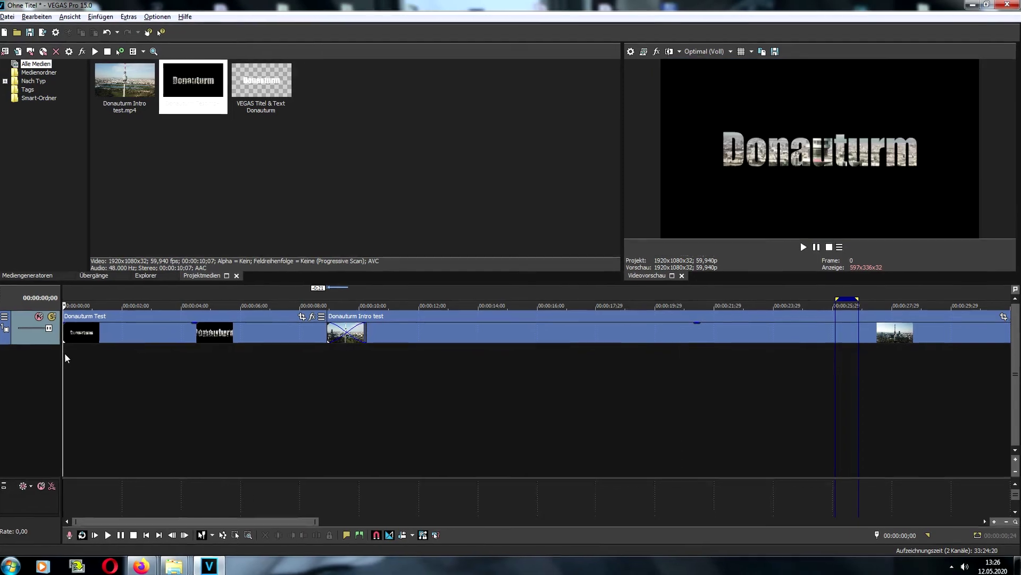